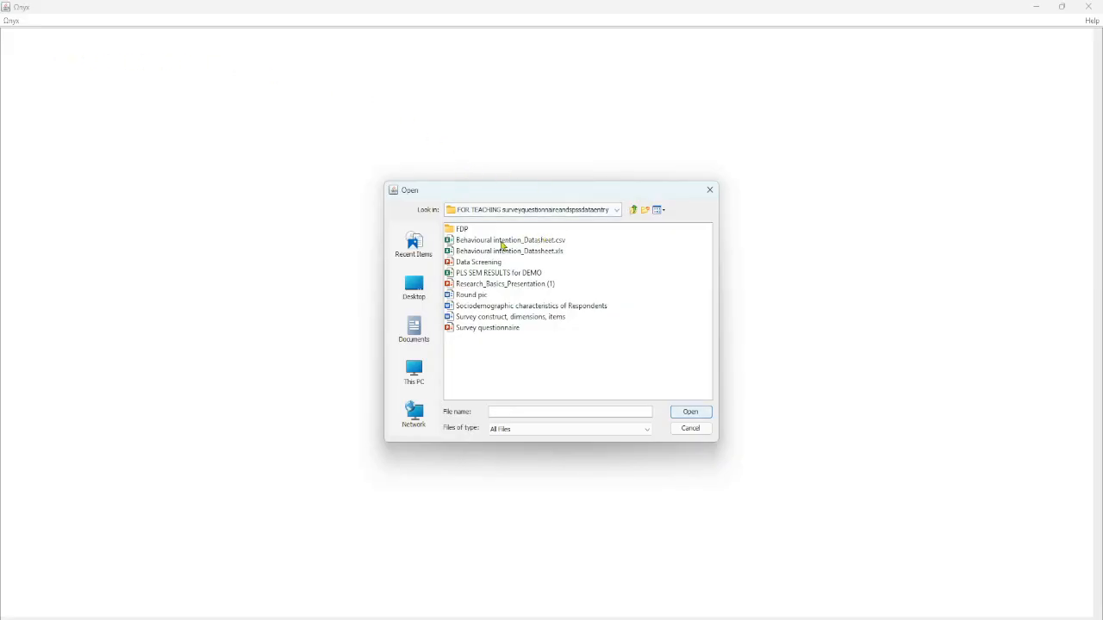
Load the data file Behavioural intention_Datasheet.csv into the workspace.
click(555, 243)
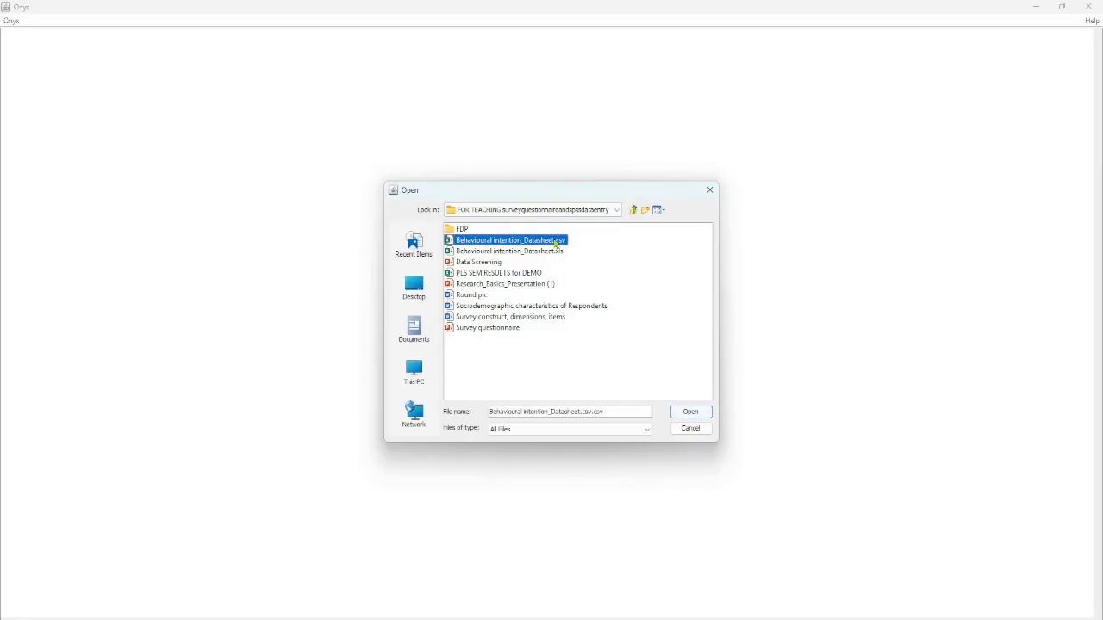
click(695, 416)
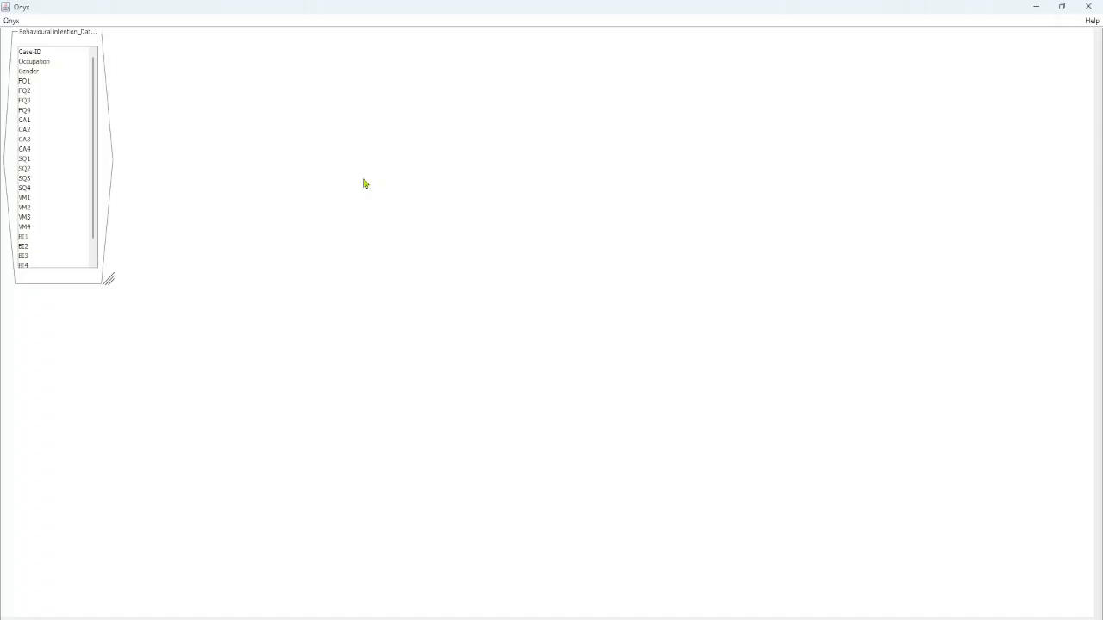
Create an empty model beside the dataset and enlarge its frame to make room for the diagram.
right_click(304, 114)
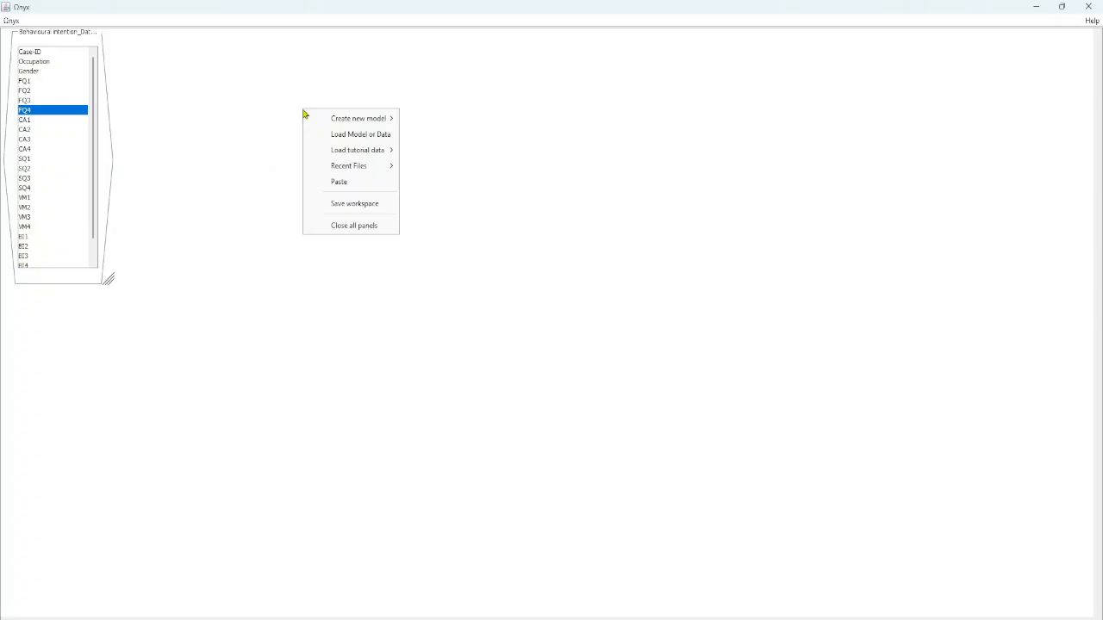
mouse_move(360, 118)
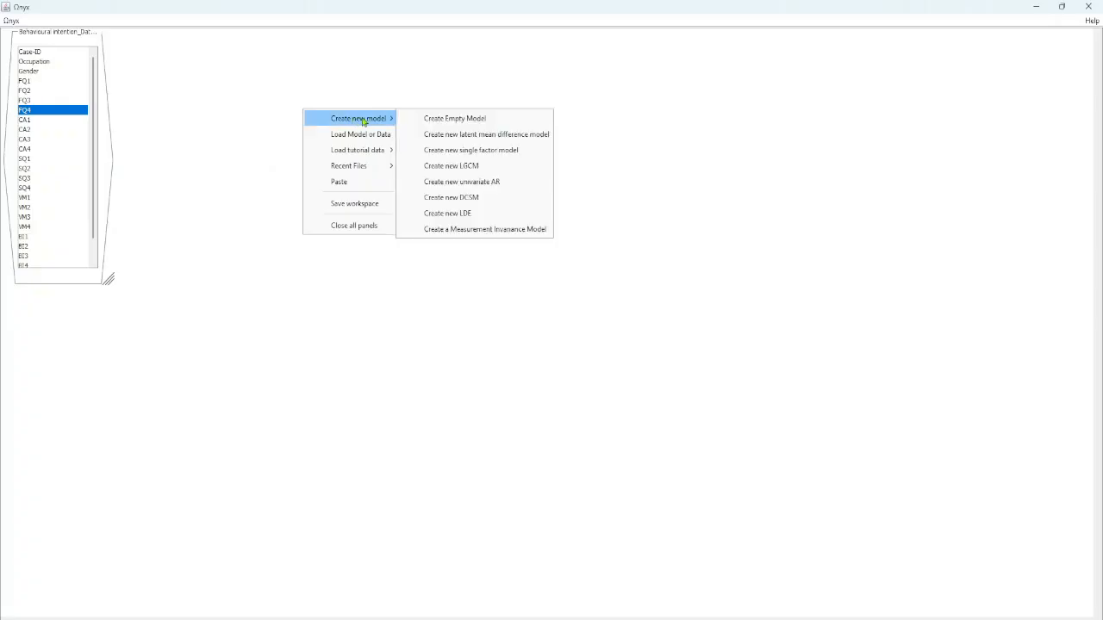
click(451, 119)
drag(640, 347, 862, 505)
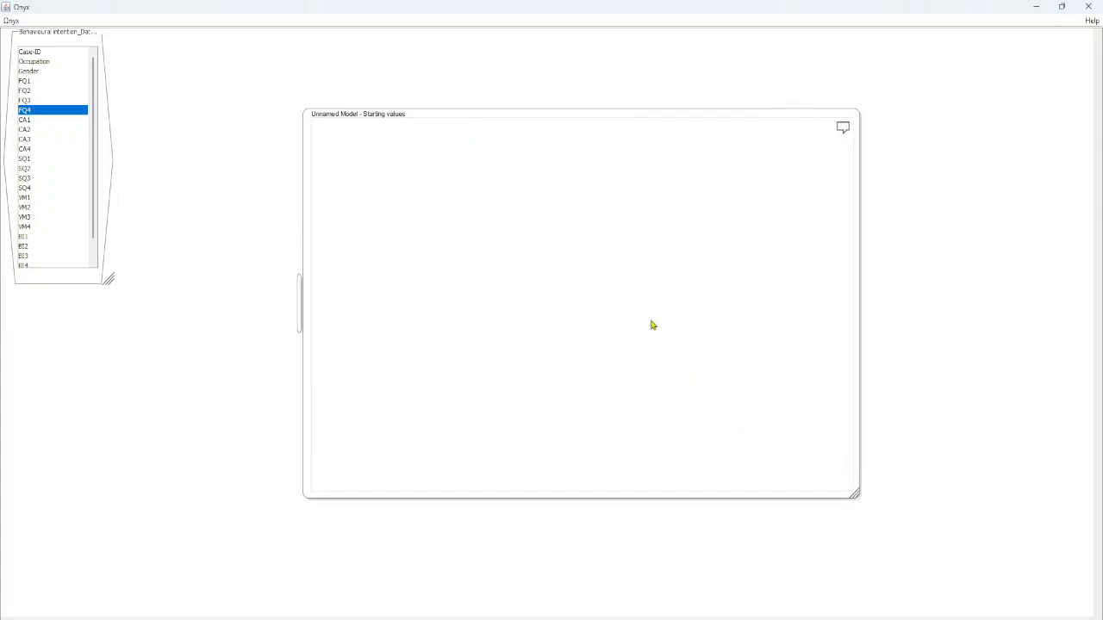
Add the dataset variables FQ1 through FQ4 to the empty model as a row of observed variables.
click(24, 82)
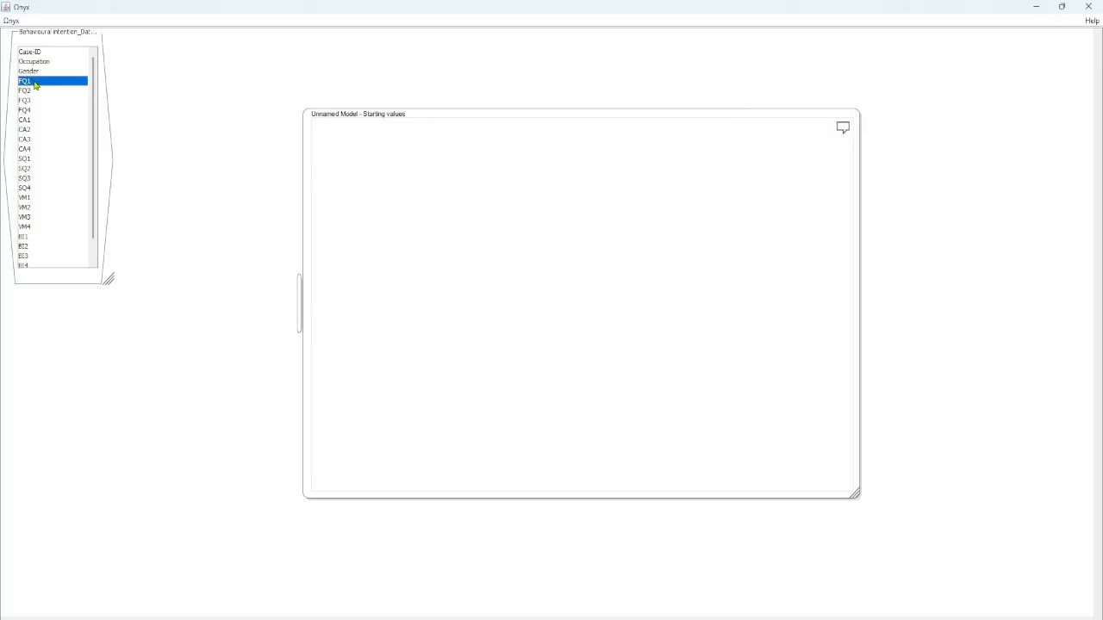
shift+click(26, 111)
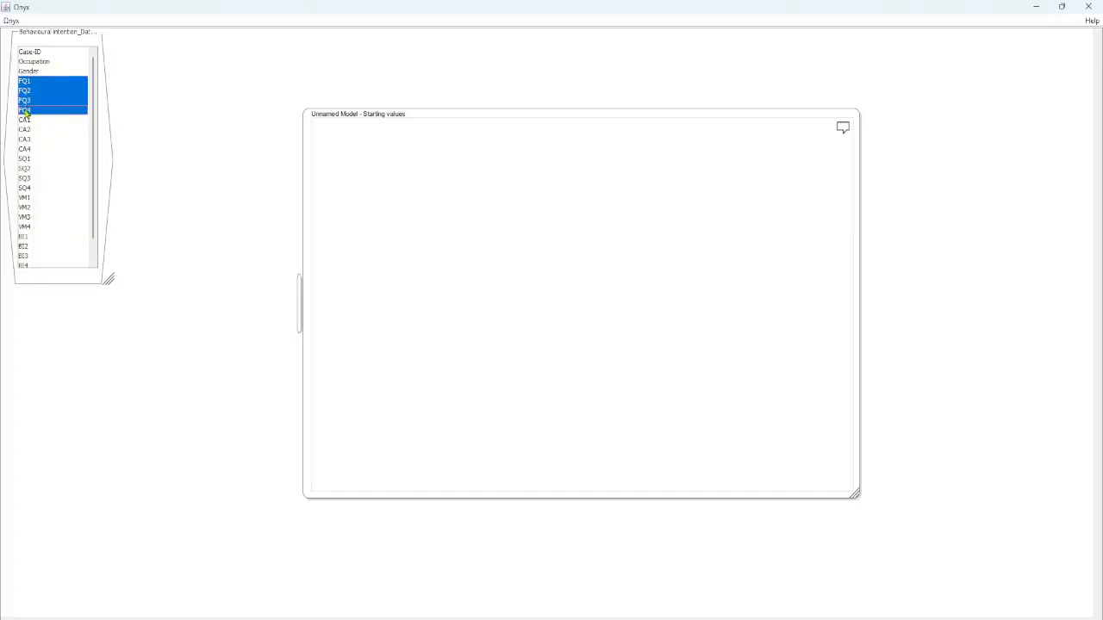
drag(48, 90, 475, 212)
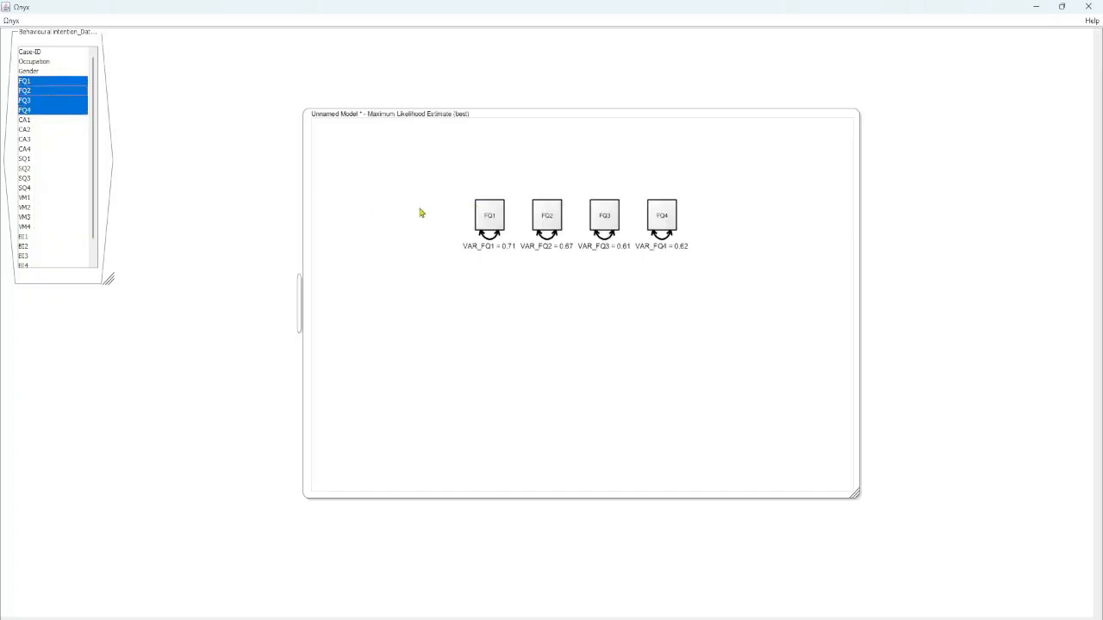
click(490, 217)
click(606, 219)
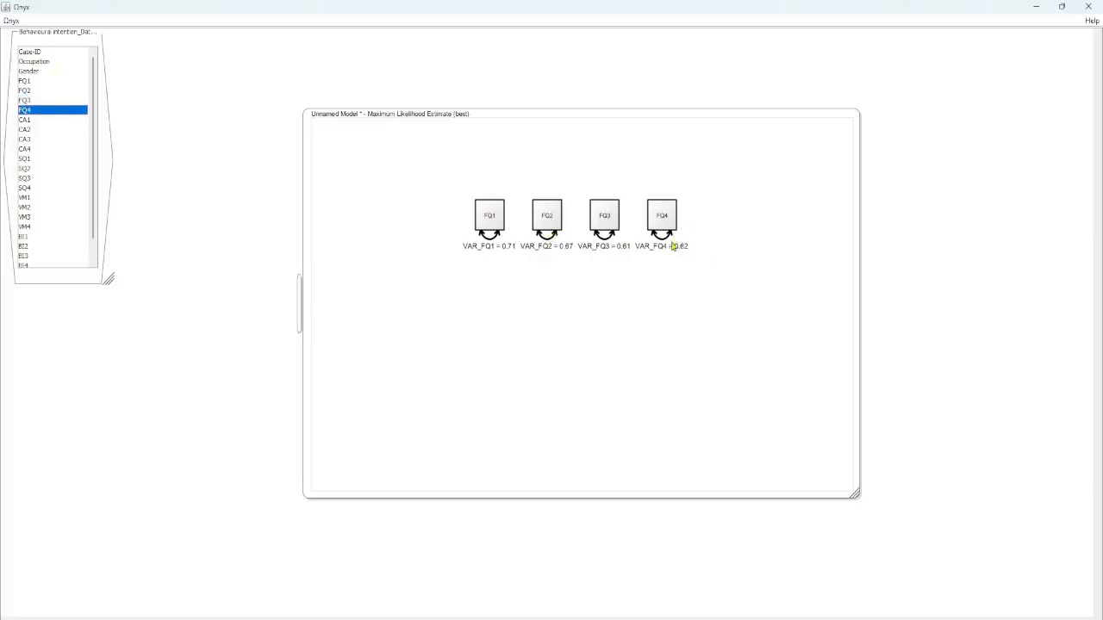
Create a latent variable in the model and place it centrally, well below the row of FQ variables.
right_click(590, 359)
mouse_move(638, 386)
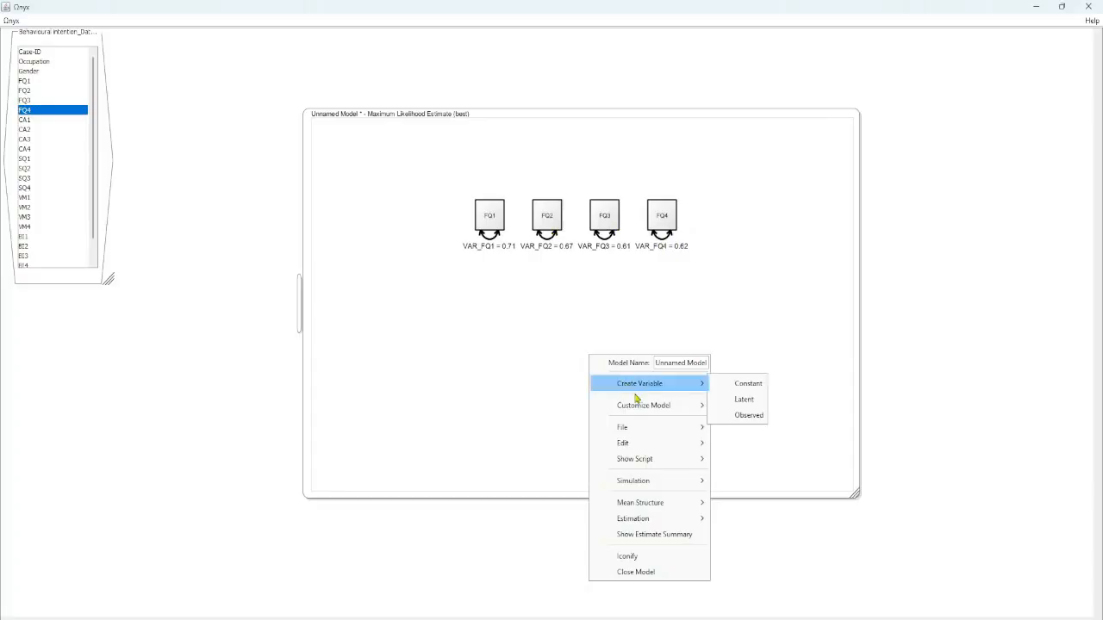
click(738, 400)
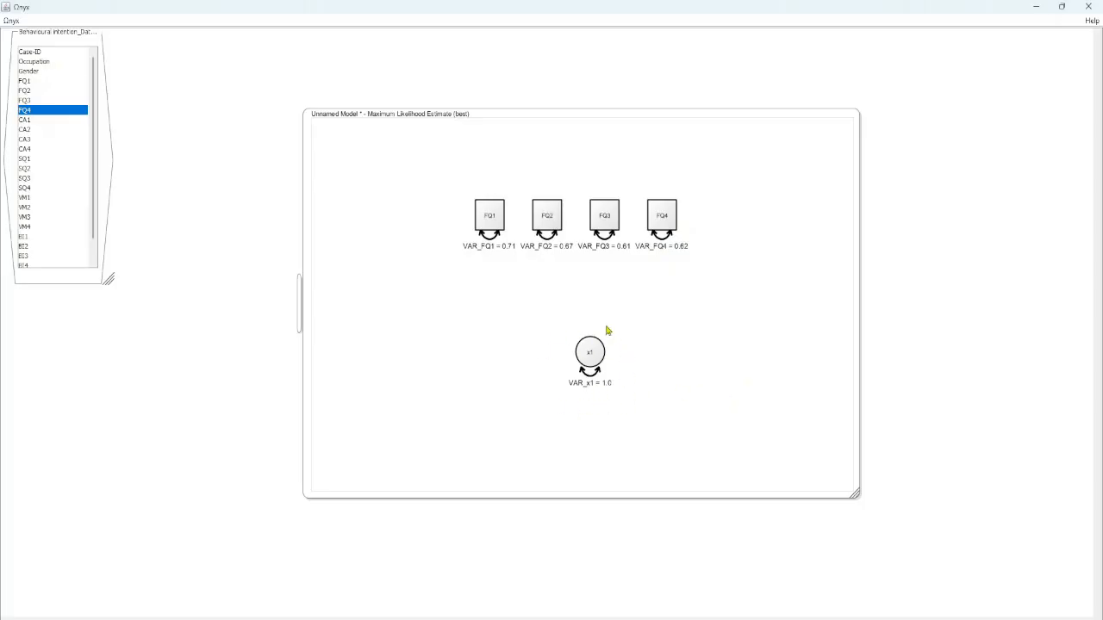
drag(590, 352, 566, 407)
click(636, 399)
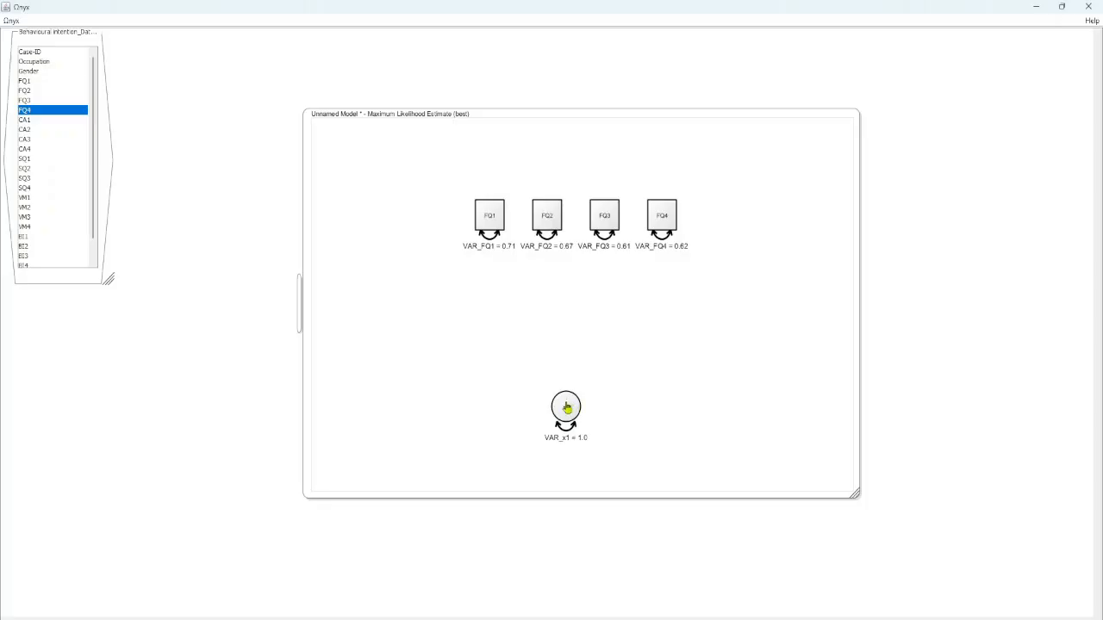
Draw a path from the latent variable x1 to each of the observed variables FQ1, FQ2, FQ3 and FQ4.
drag(567, 408, 665, 226)
drag(566, 406, 546, 221)
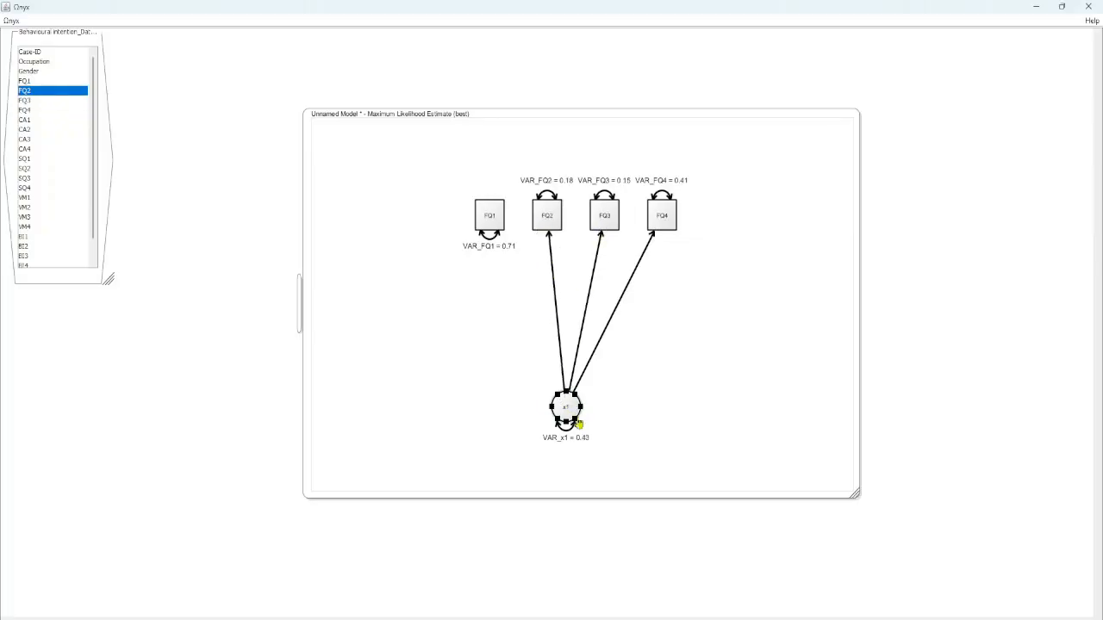
drag(566, 412, 491, 229)
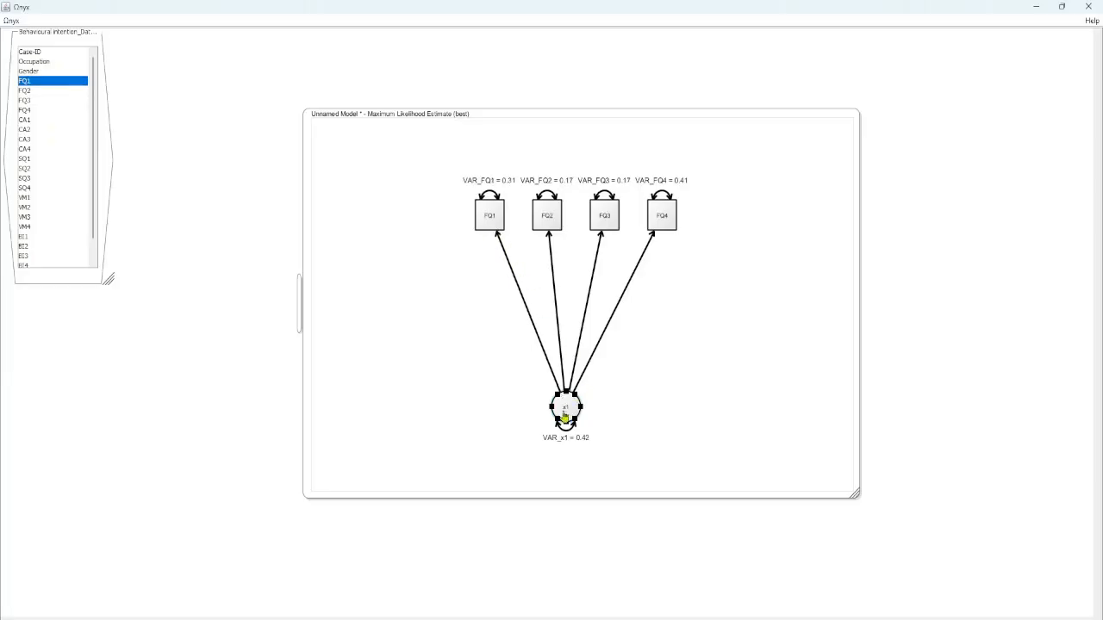
click(653, 209)
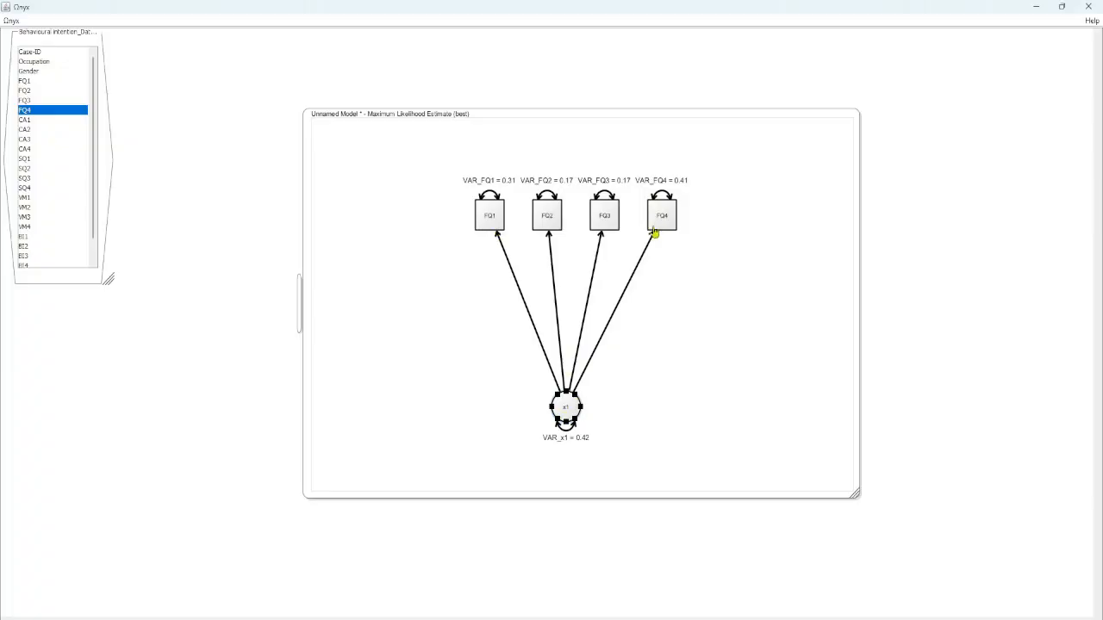
click(648, 389)
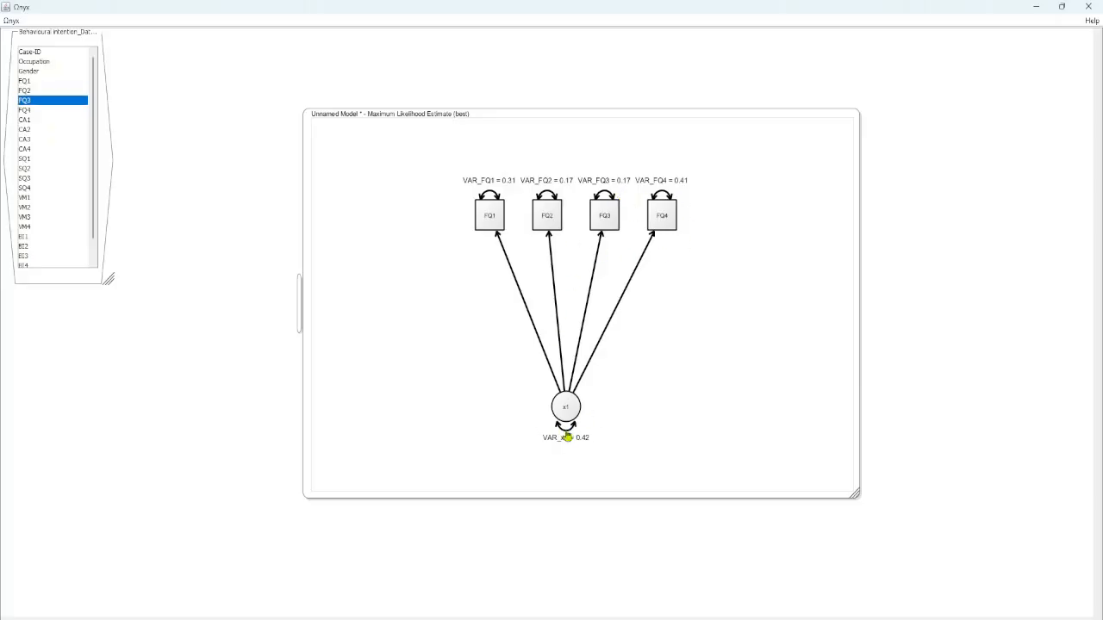
Fix the variance parameter VAR_x1 of the latent variable.
right_click(567, 438)
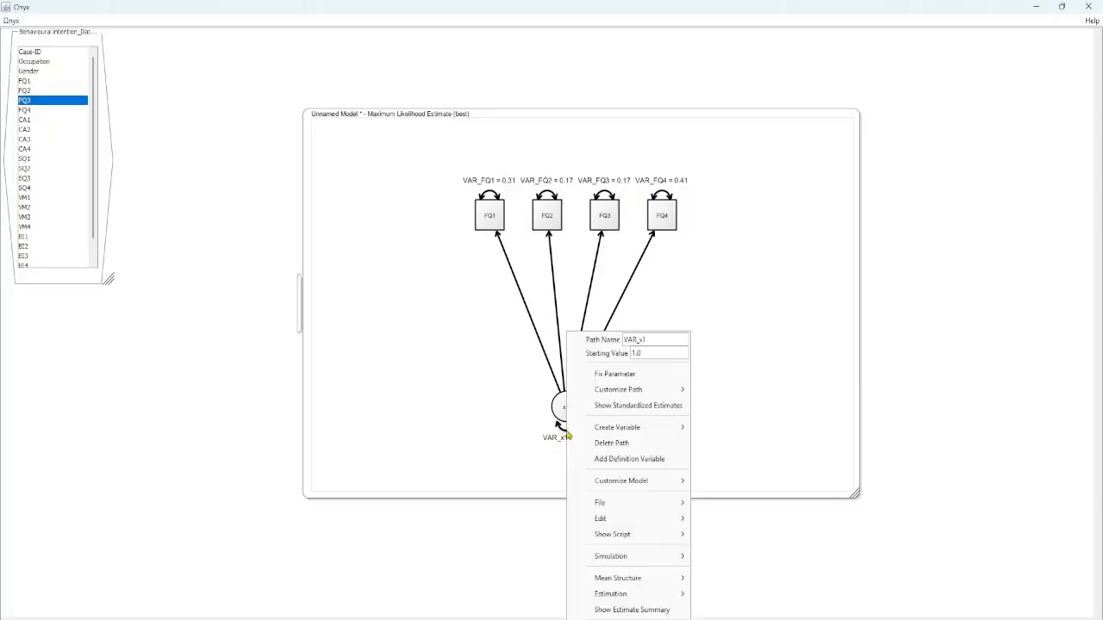
click(622, 380)
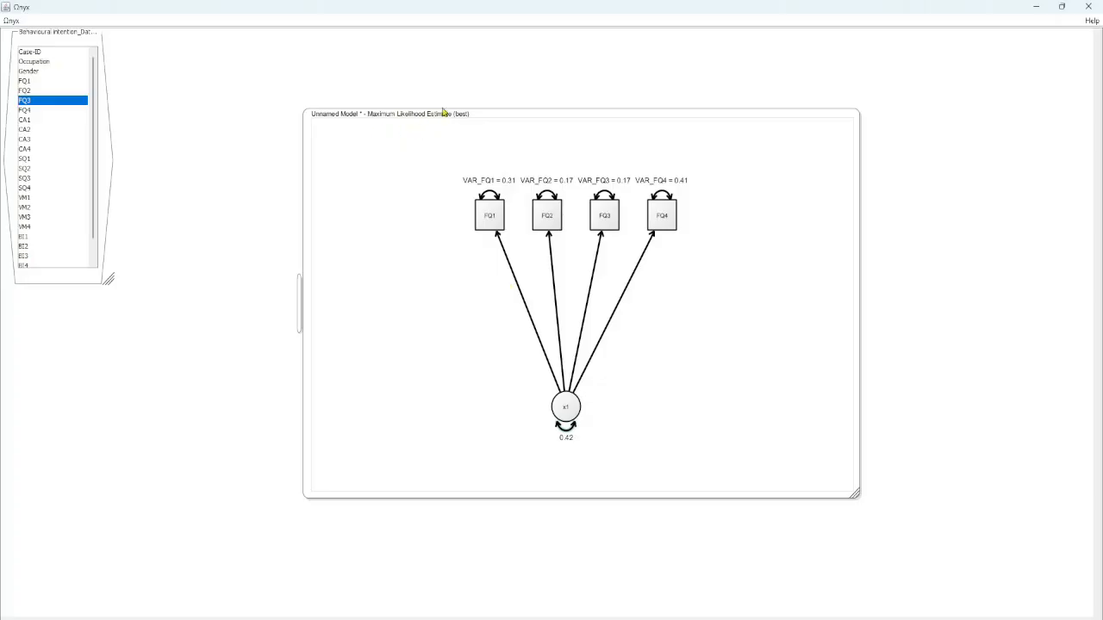
key(Down)
Show the best ML estimate for the model.
right_click(684, 308)
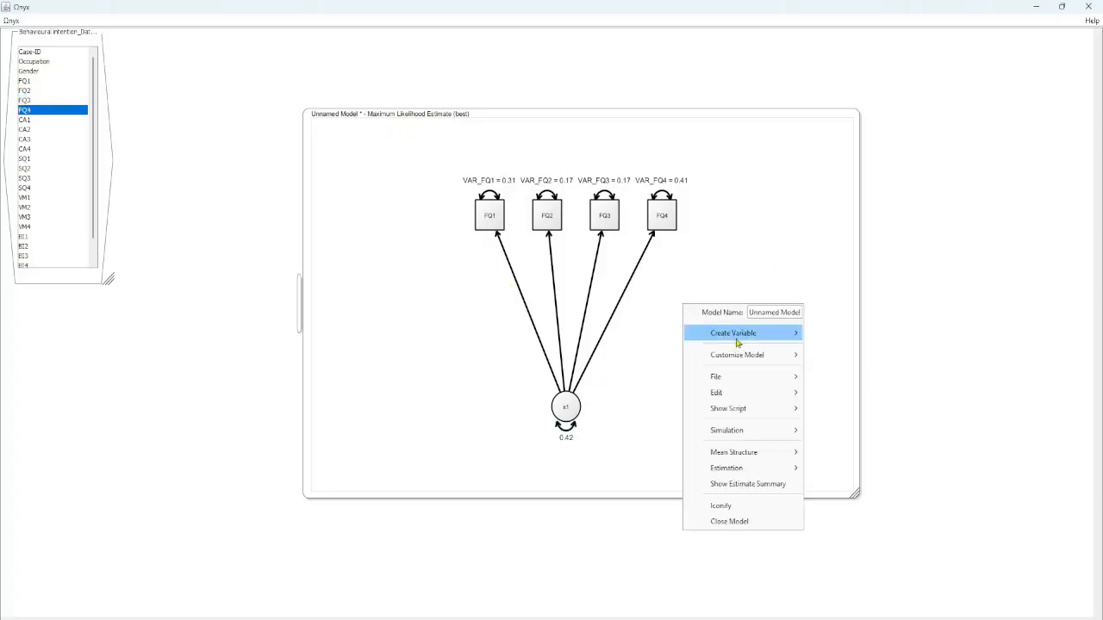
mouse_move(733, 334)
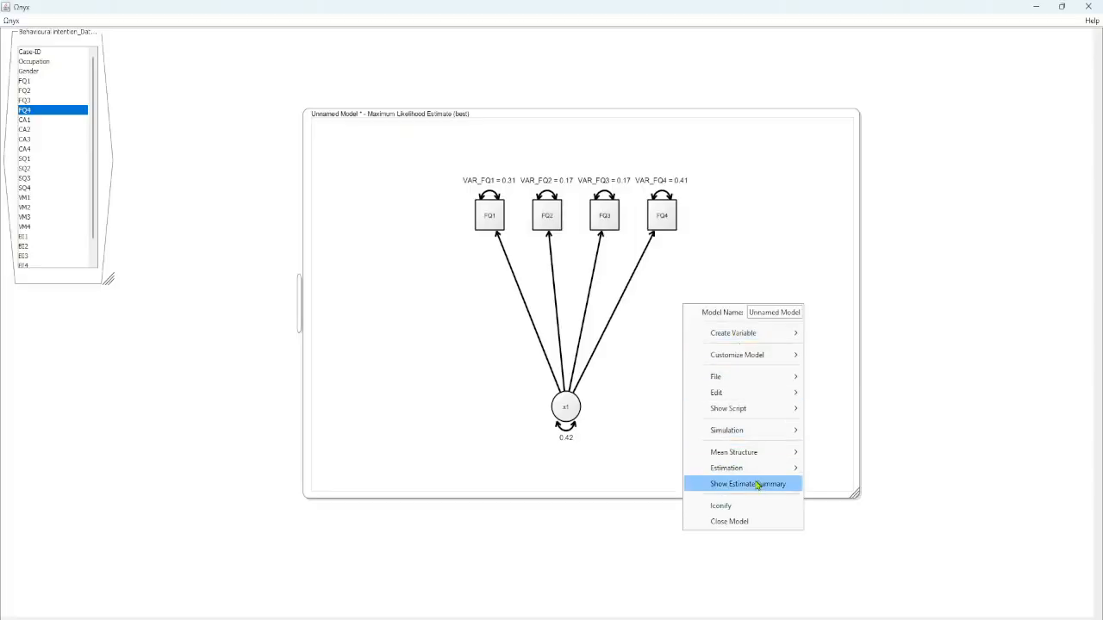
mouse_move(780, 473)
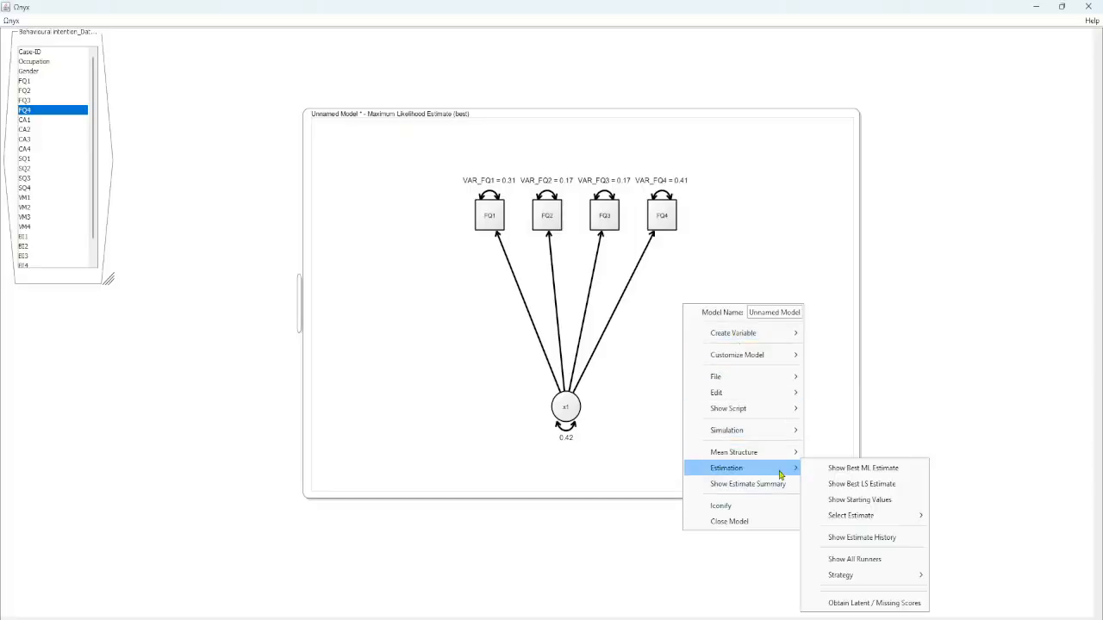
click(901, 473)
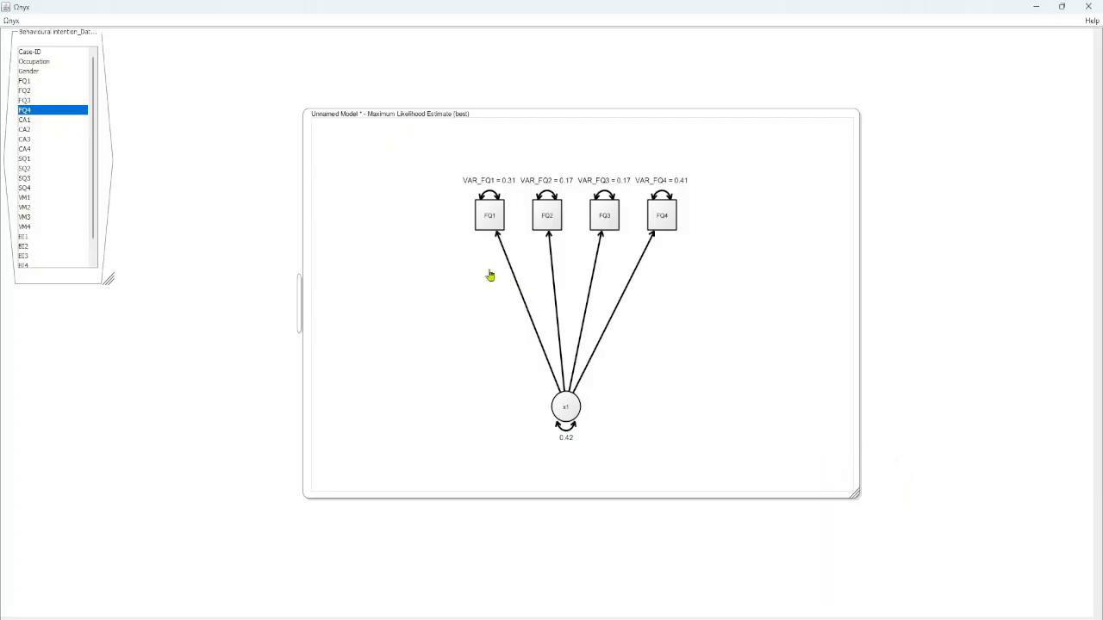
Select all four paths from x1 to the FQ variables and free their parameters.
drag(493, 272, 639, 273)
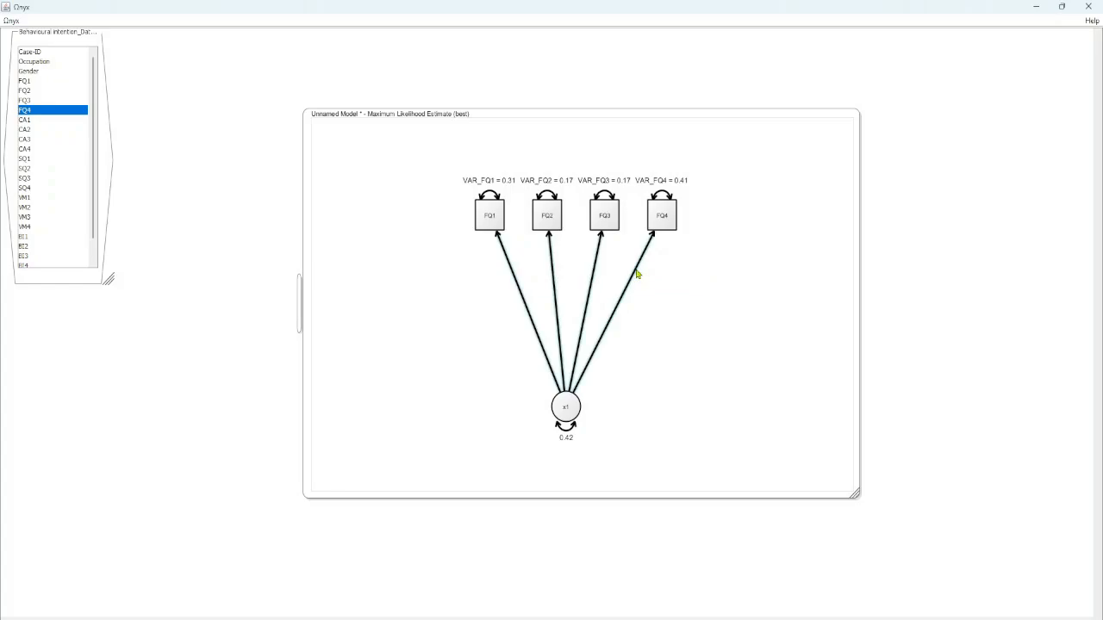
right_click(637, 273)
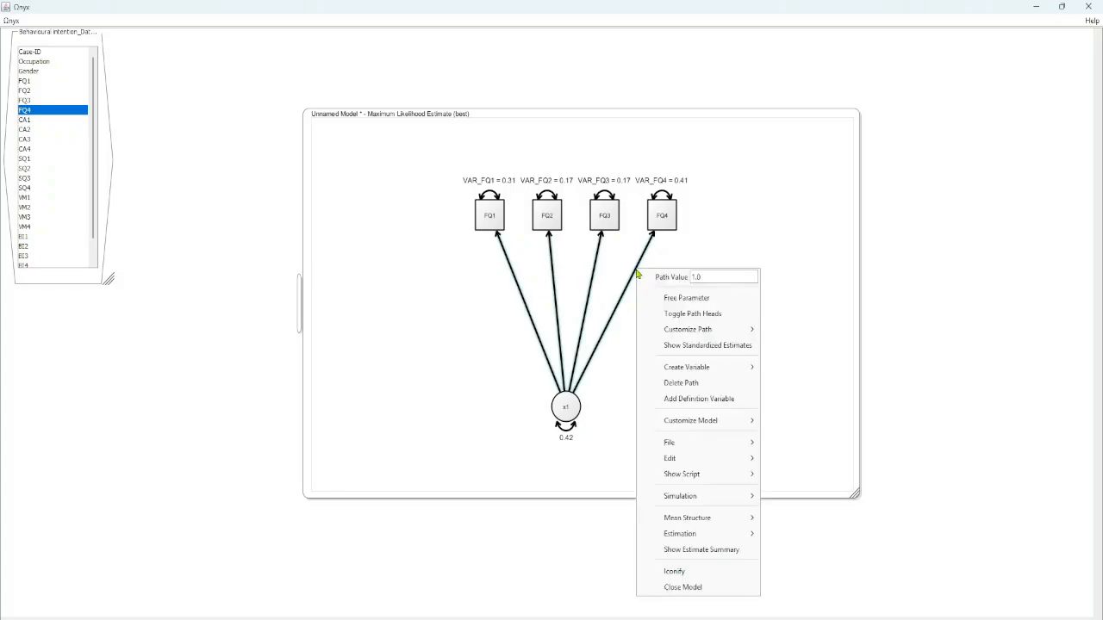
click(688, 298)
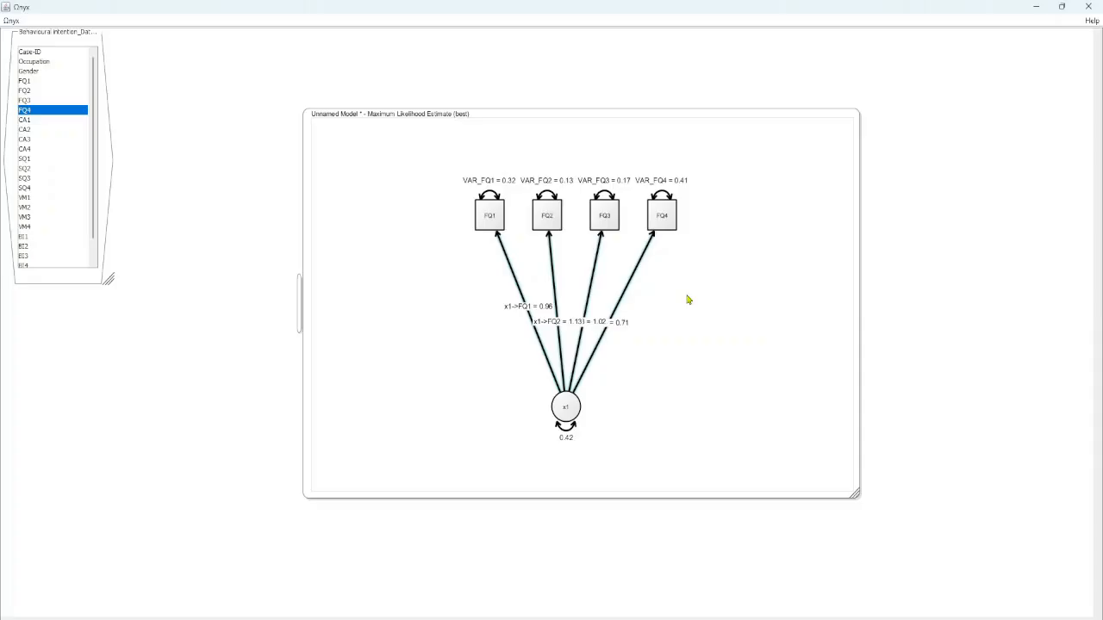
Spread FQ1, FQ2, FQ3 and FQ4 apart above x1 so their path labels no longer overlap.
drag(496, 225, 396, 222)
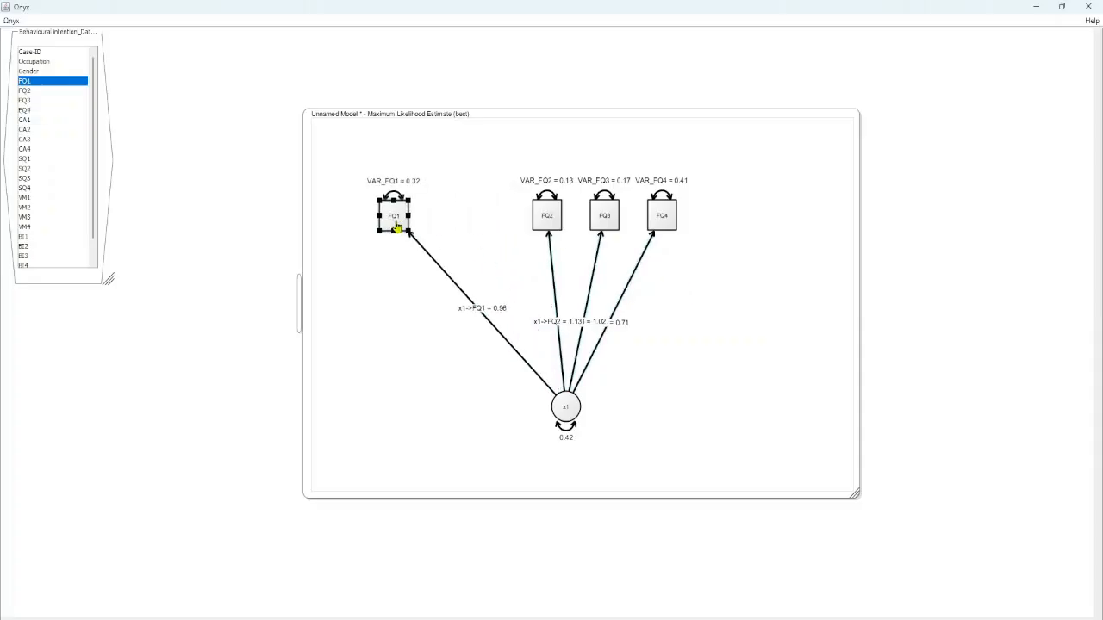
drag(536, 216, 514, 203)
drag(601, 216, 603, 192)
drag(677, 212, 721, 195)
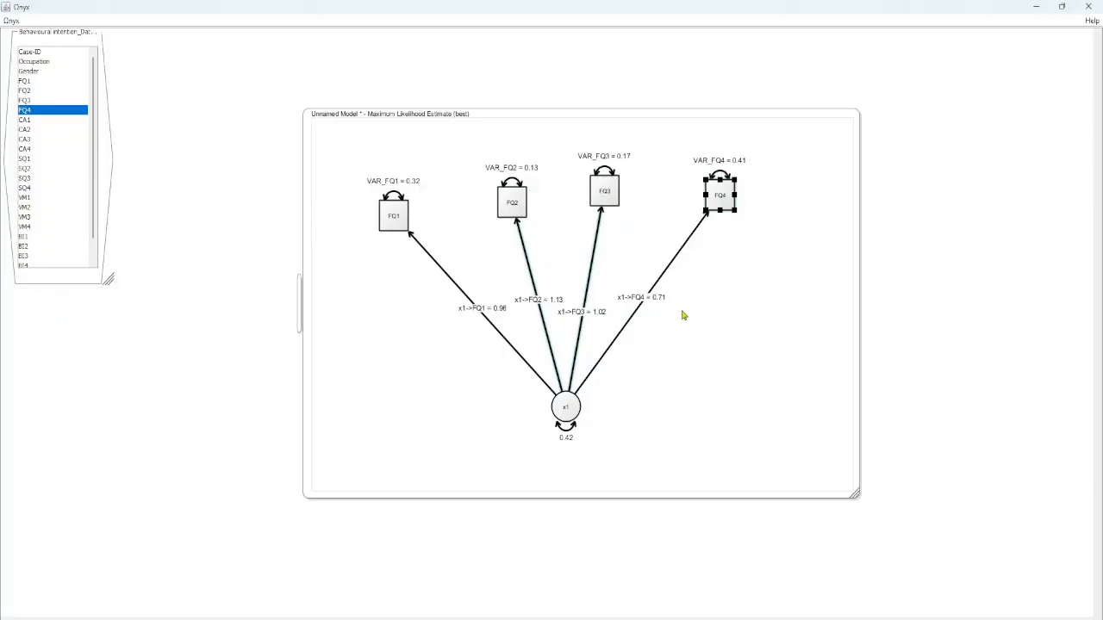
click(679, 319)
Select all four loading paths and show their standardized estimates.
drag(694, 307, 436, 285)
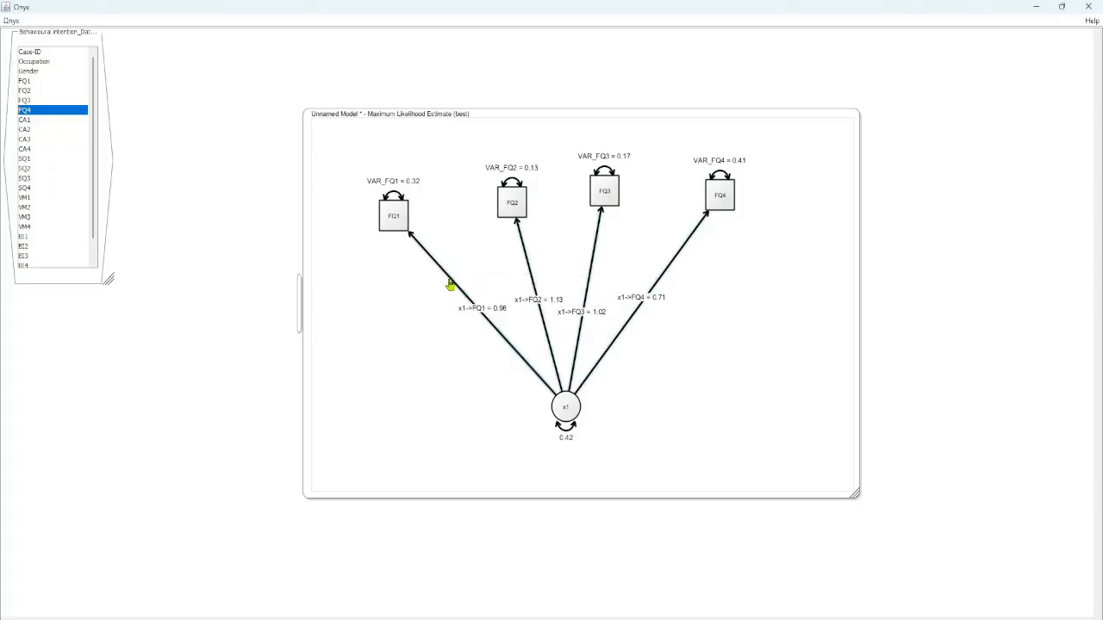
right_click(666, 277)
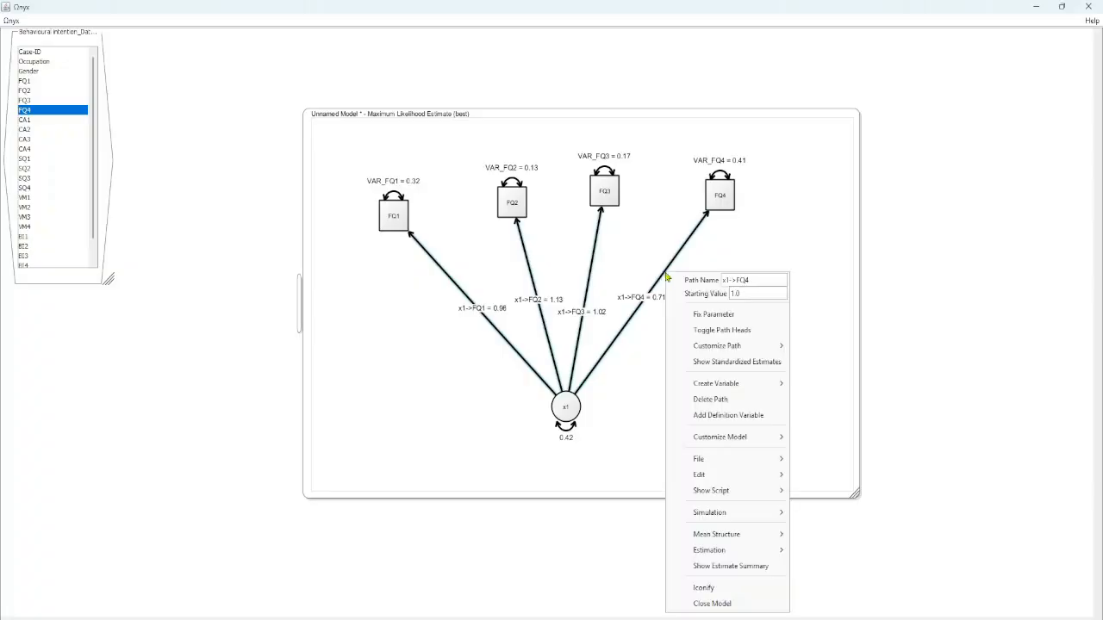
click(725, 362)
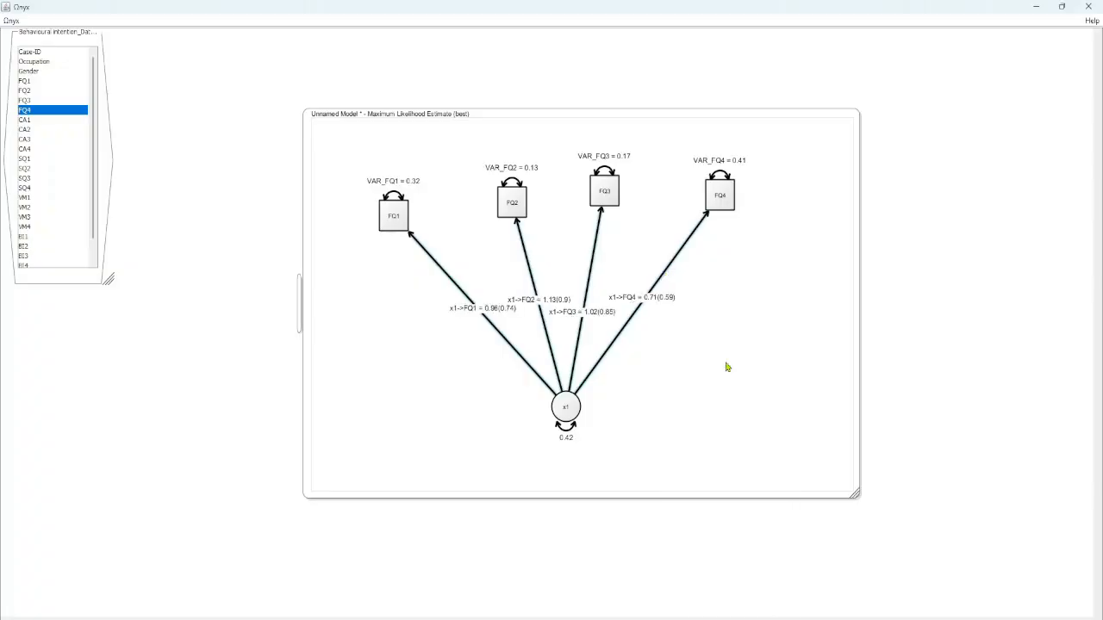
Move the four FQ variables farther apart to separate the longer path labels, and enlarge the model frame.
drag(393, 219, 368, 227)
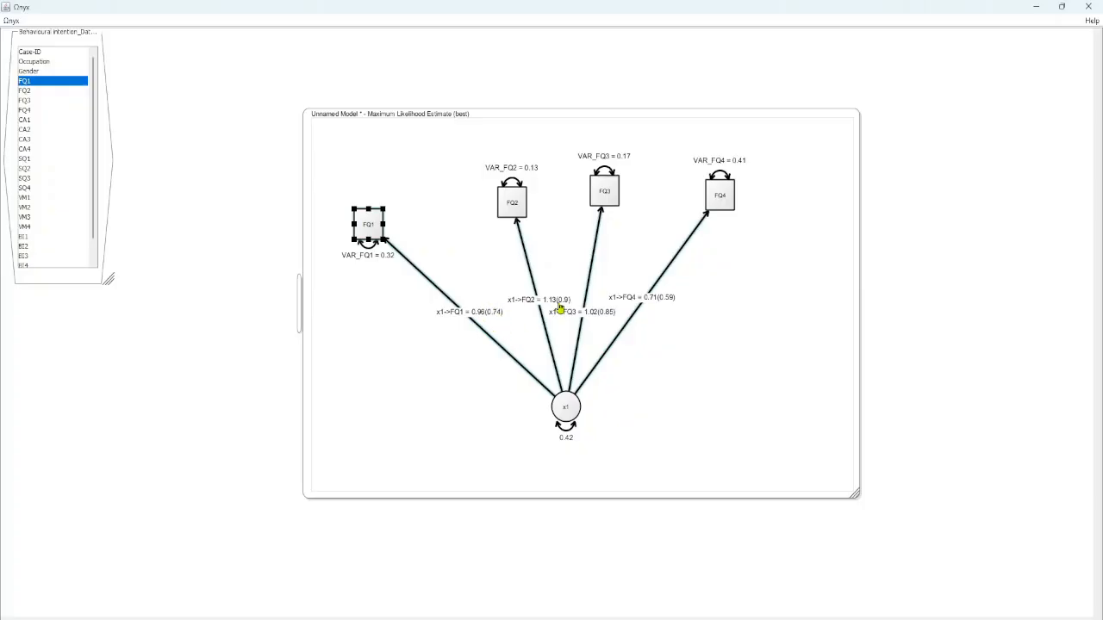
drag(512, 204, 483, 194)
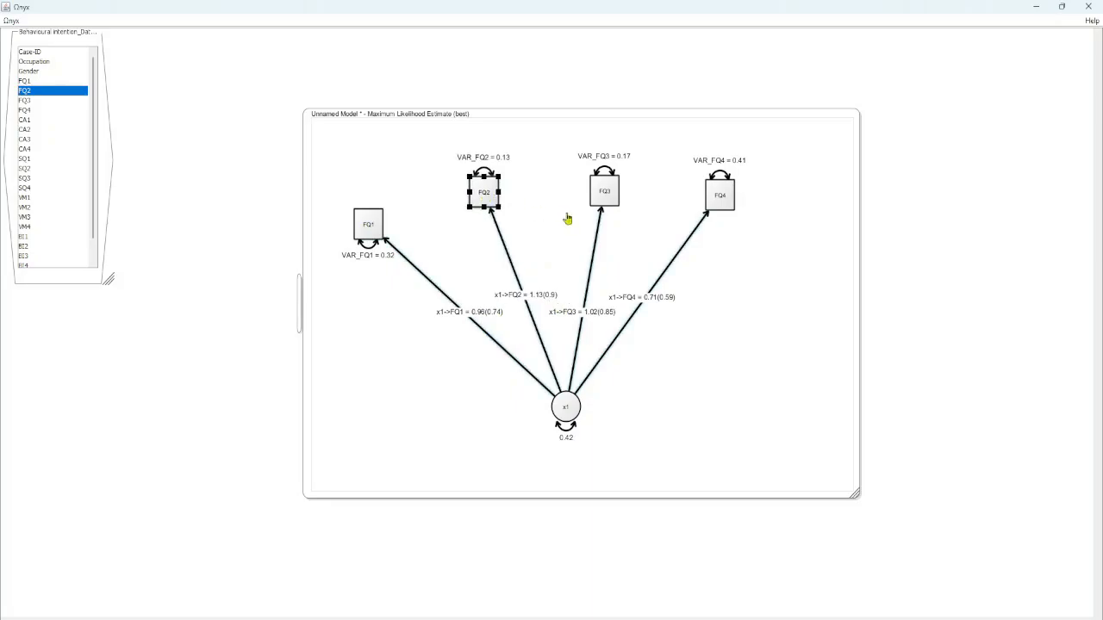
drag(610, 201, 630, 186)
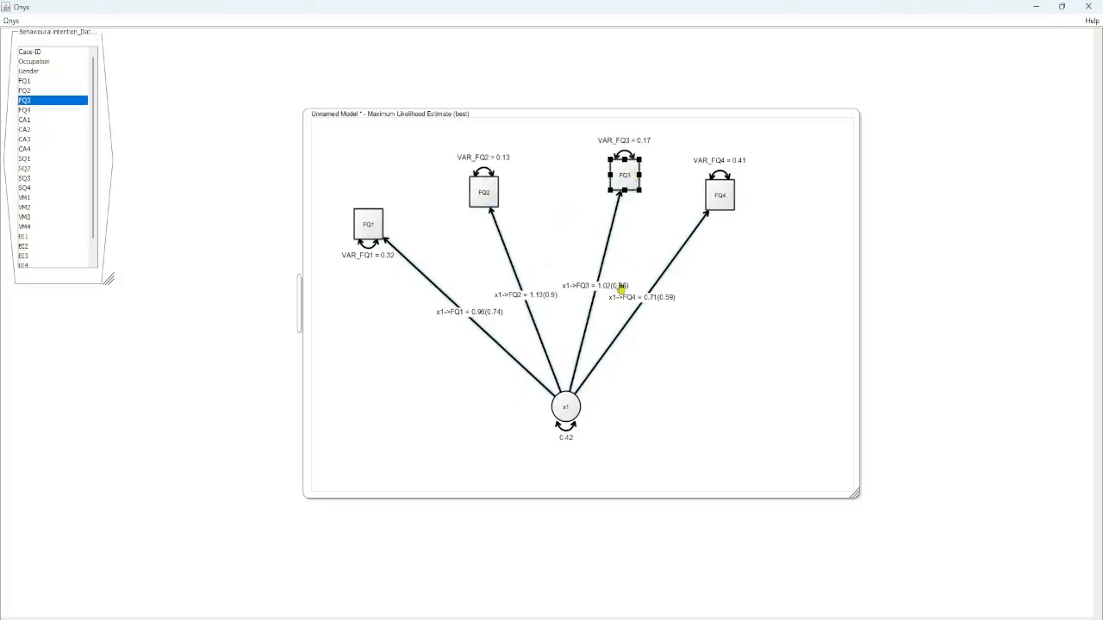
drag(718, 200, 745, 203)
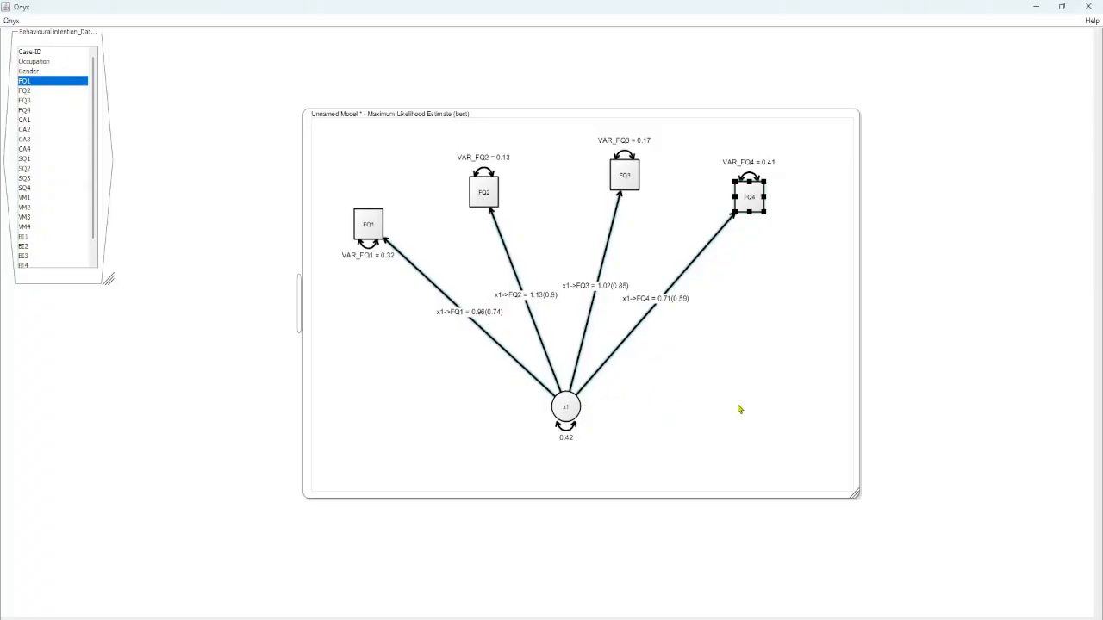
drag(854, 492, 948, 562)
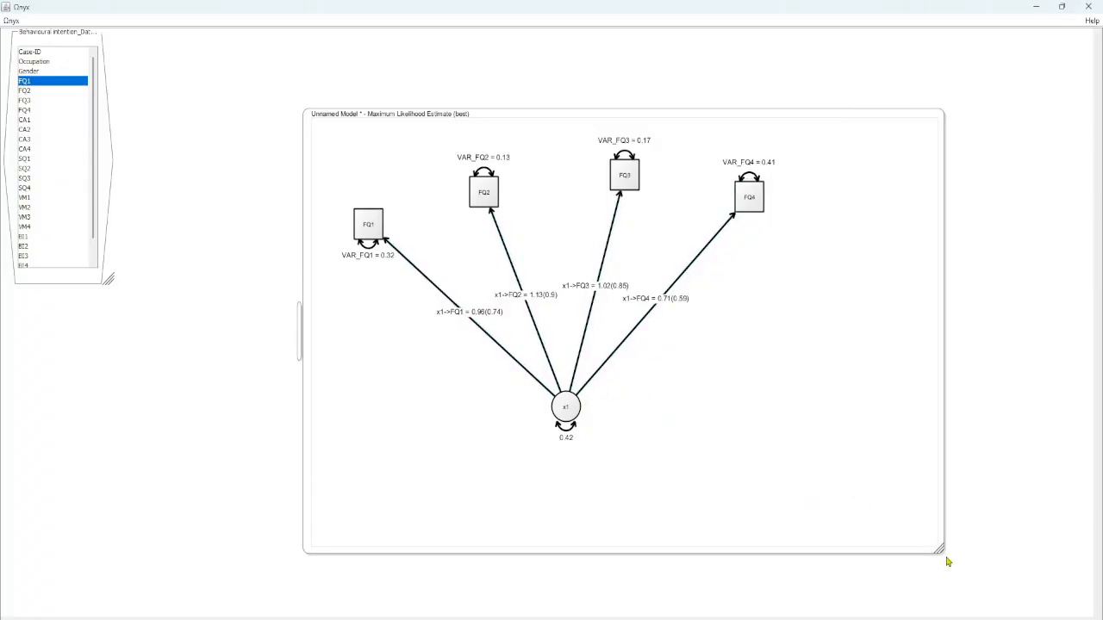